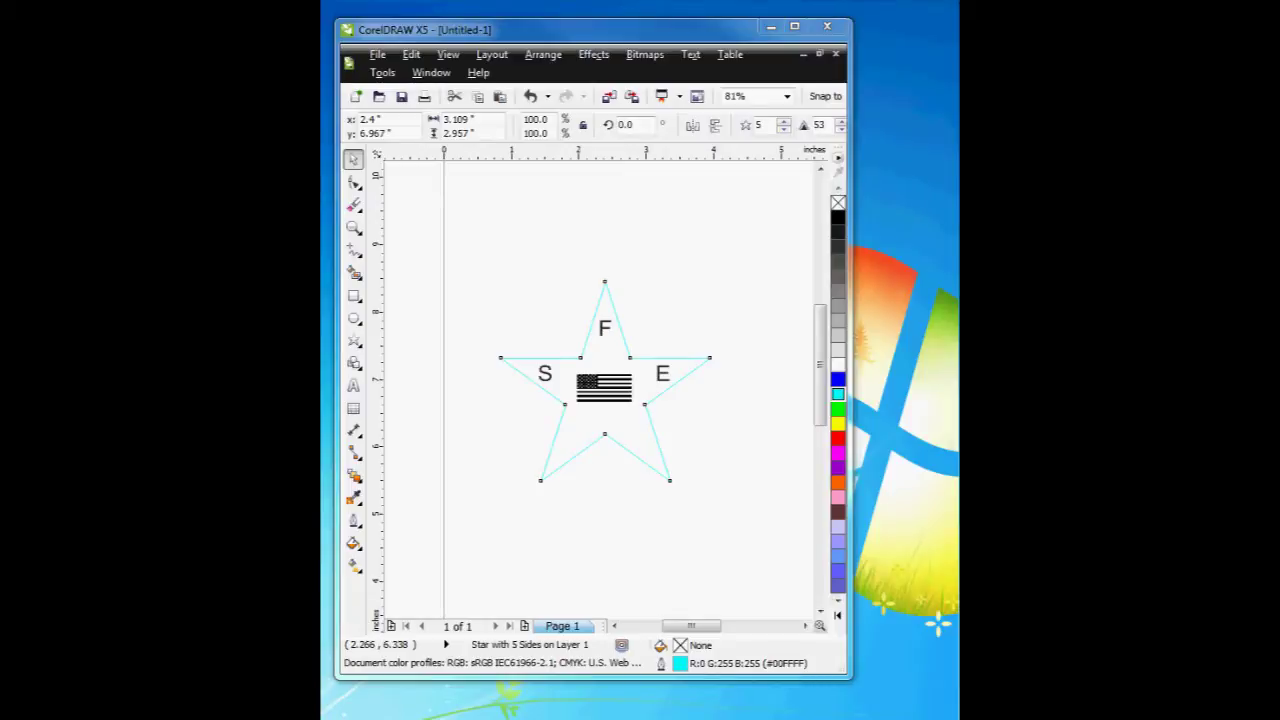
# Step: Inspect the parts of the design by selecting the star outline, the letters F, S and E, and the flag image
pyautogui.press('space')
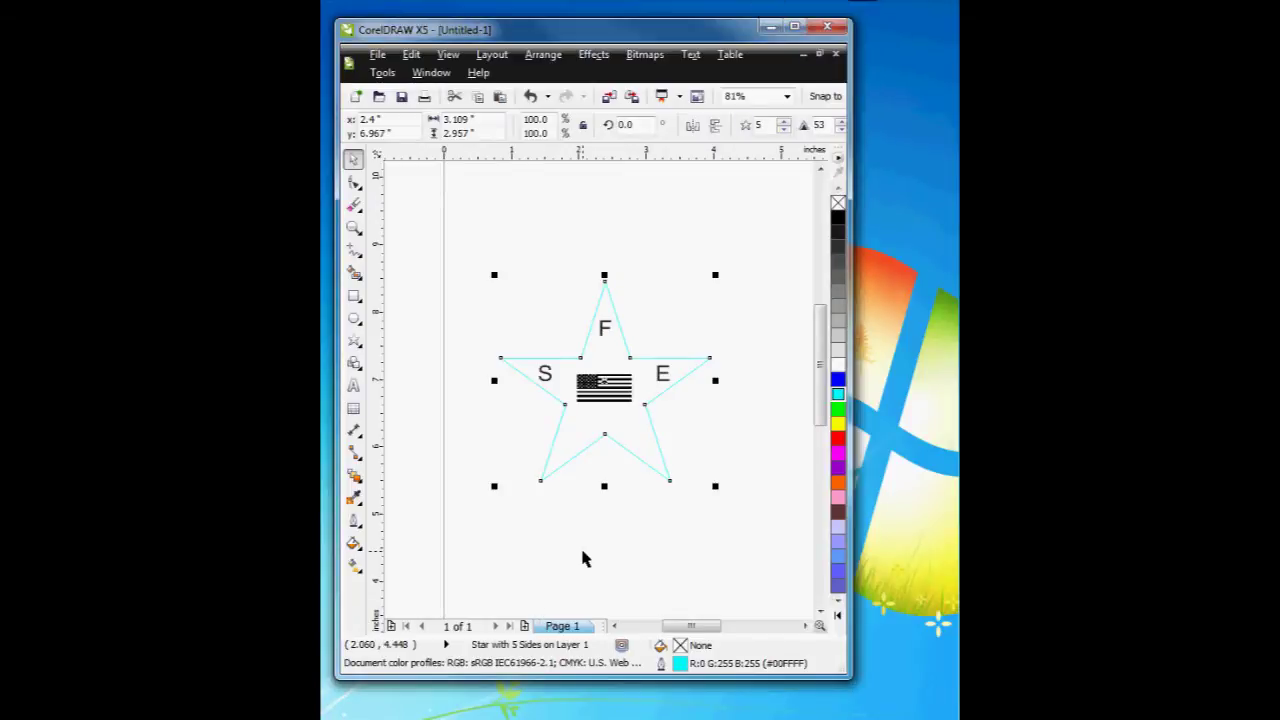
pyautogui.click(571, 414)
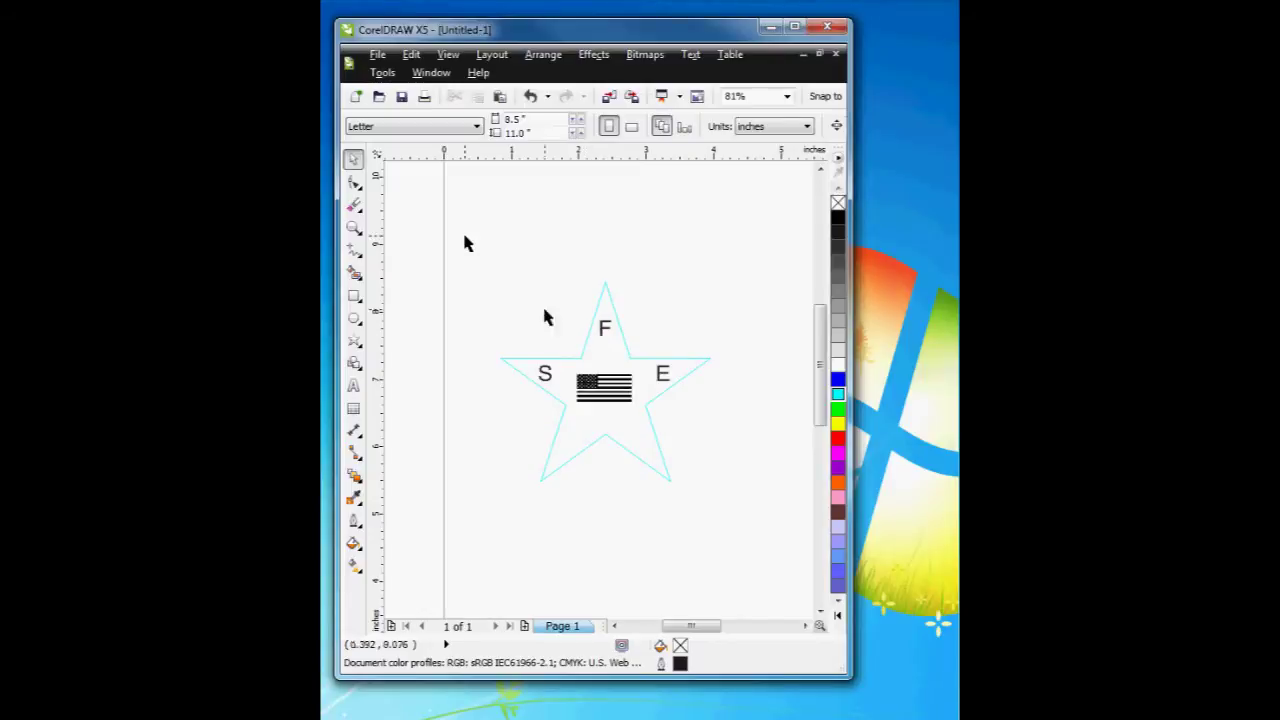
pyautogui.click(588, 350)
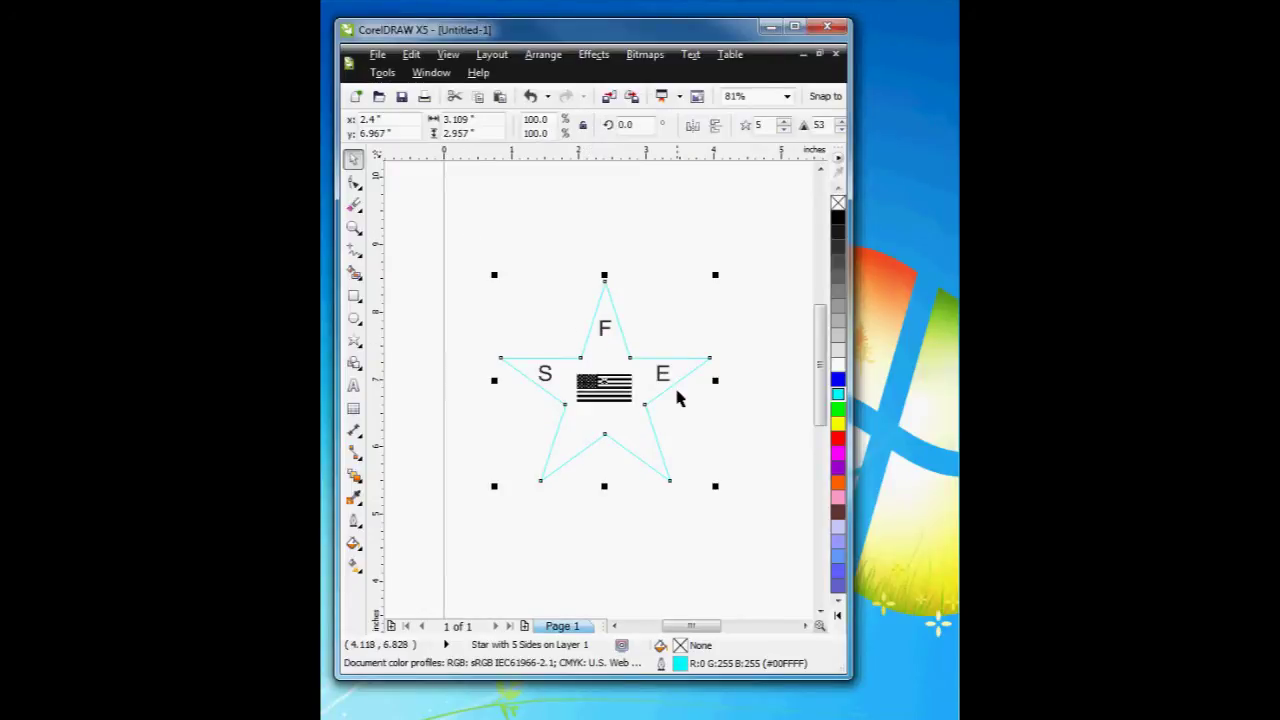
pyautogui.click(674, 318)
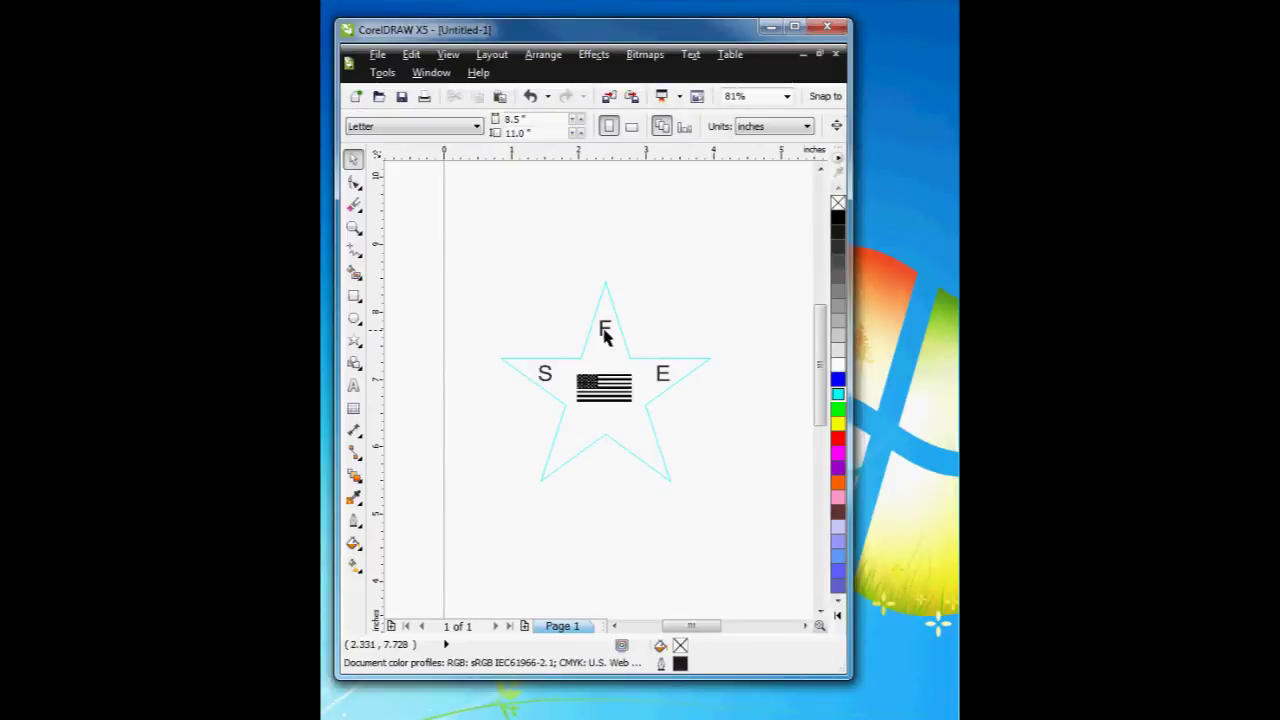
pyautogui.click(604, 332)
pyautogui.click(546, 377)
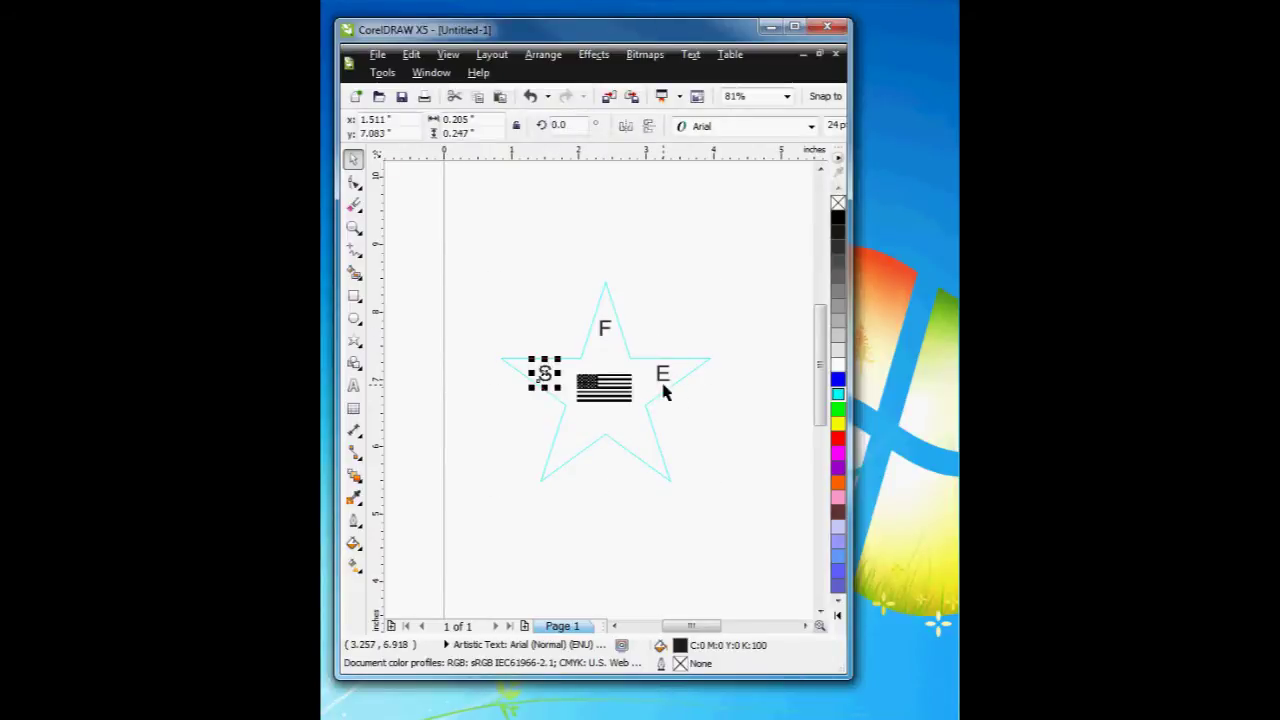
pyautogui.click(662, 380)
pyautogui.click(698, 307)
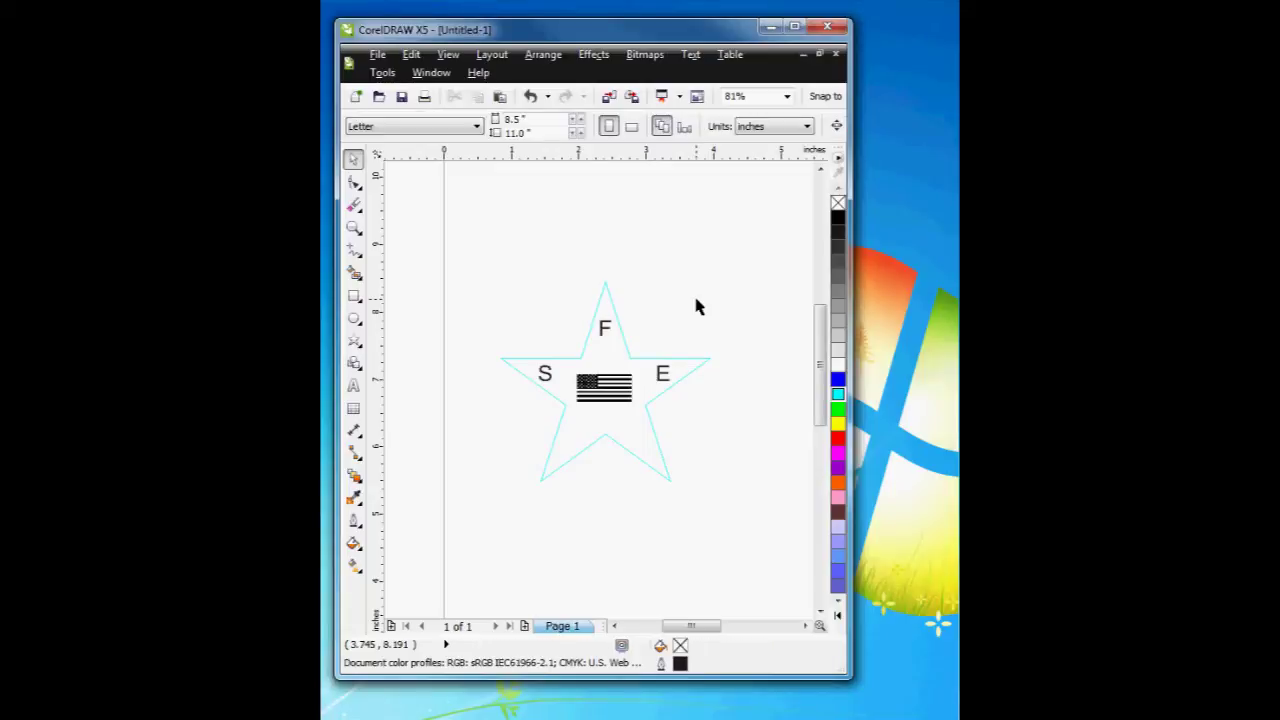
pyautogui.click(625, 400)
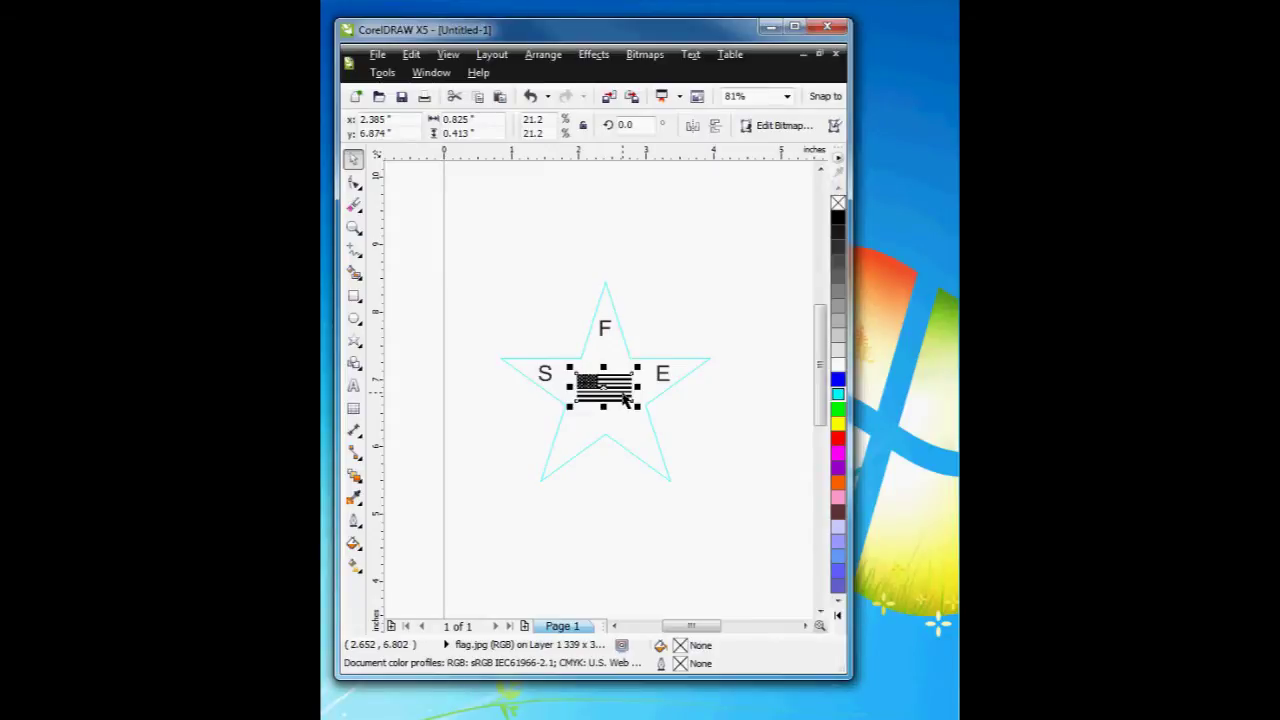
pyautogui.click(684, 312)
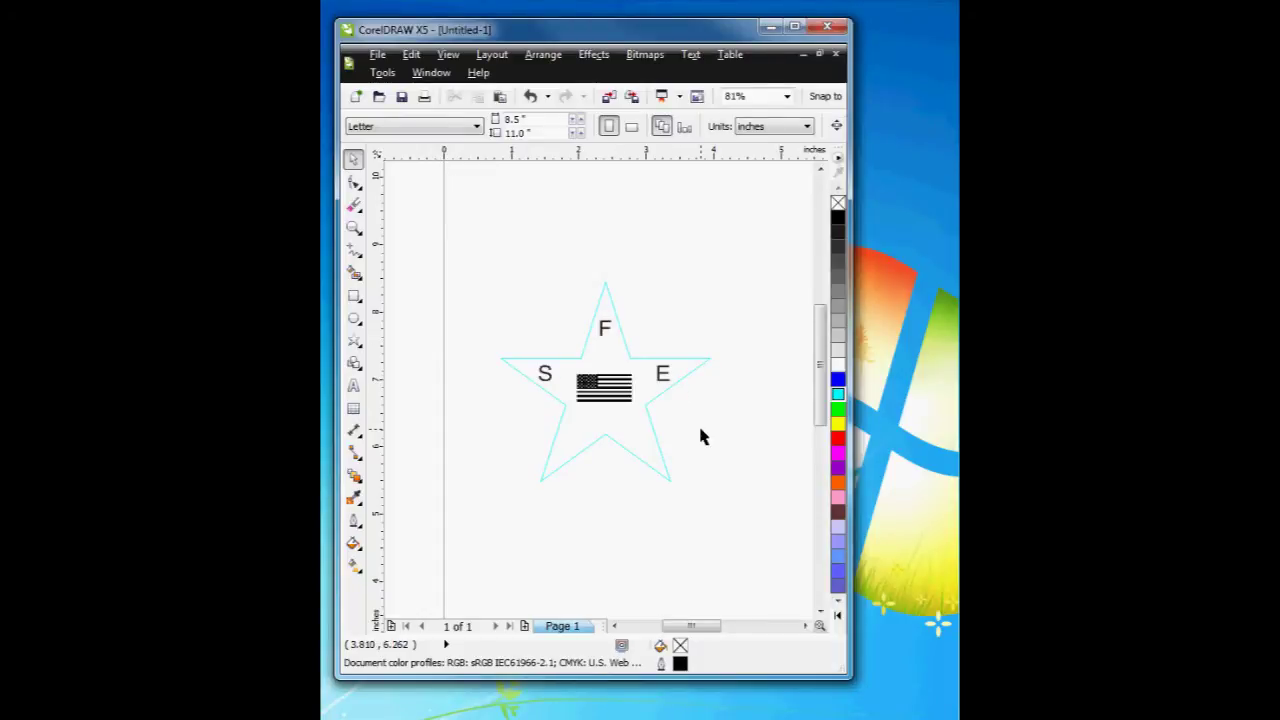
# Step: Check the outline pen colour and width of the star without changing them
pyautogui.click(585, 344)
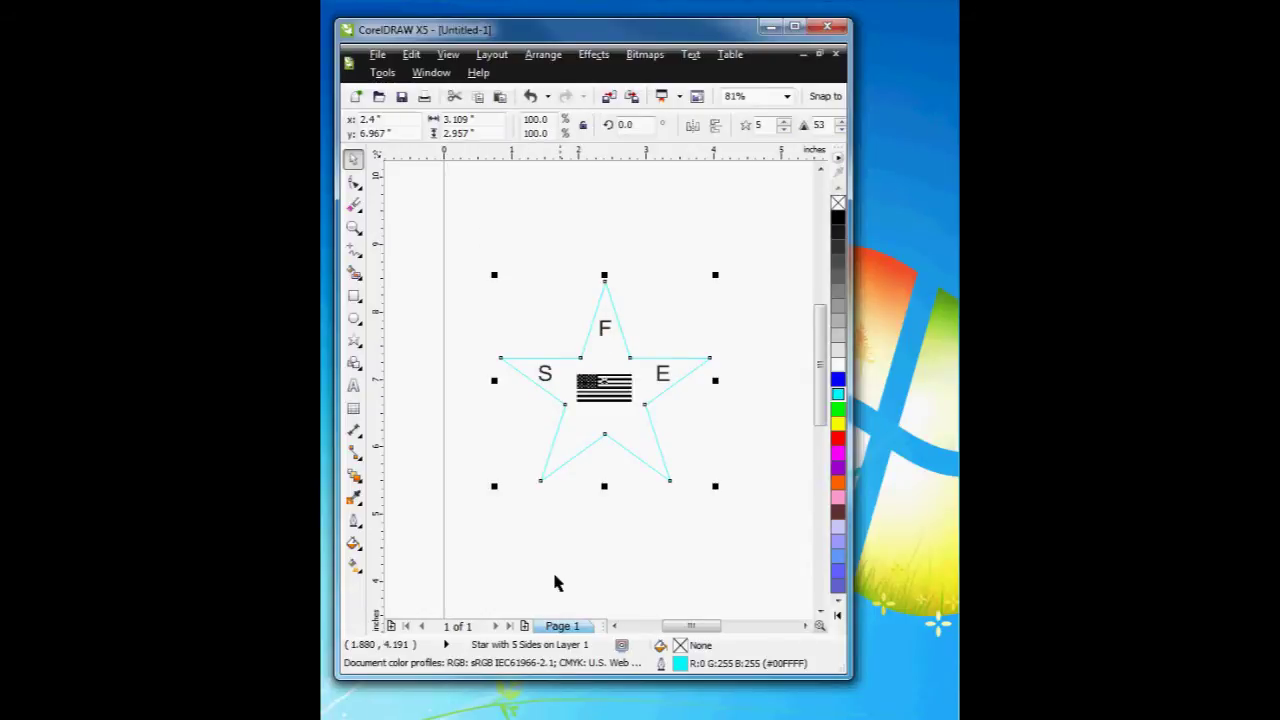
pyautogui.click(355, 521)
pyautogui.doubleClick(682, 665)
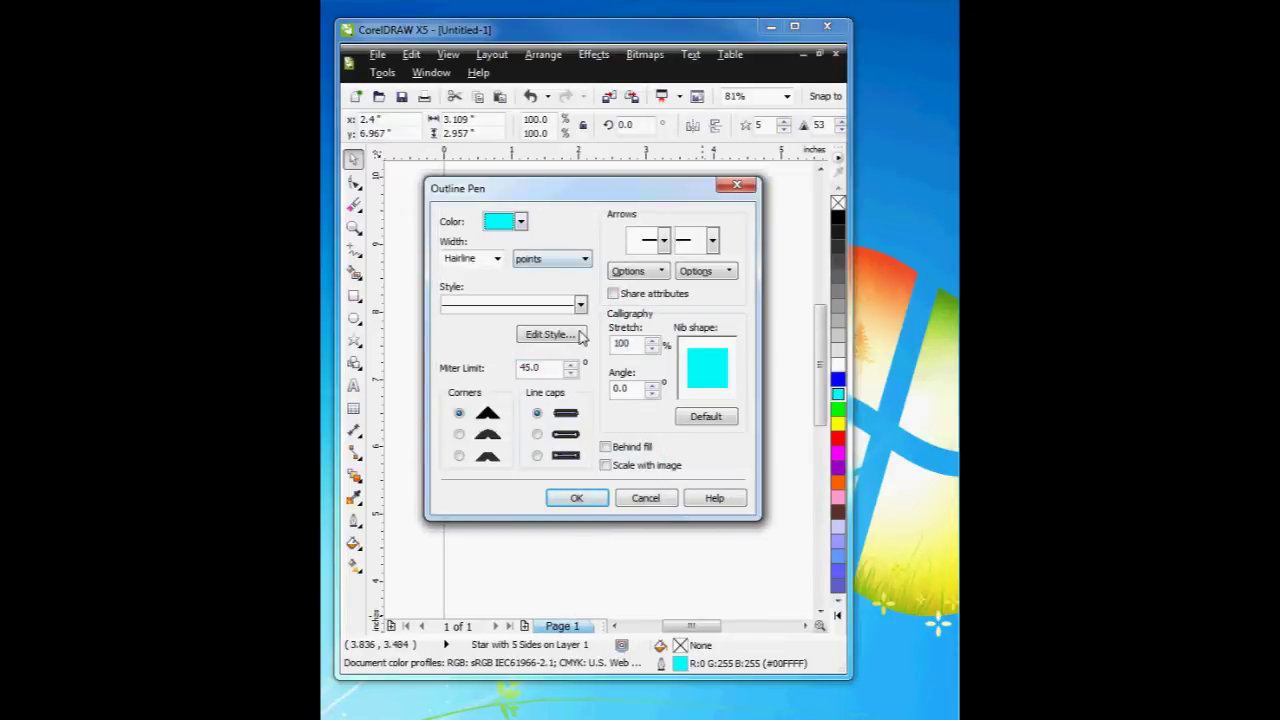
pyautogui.click(646, 500)
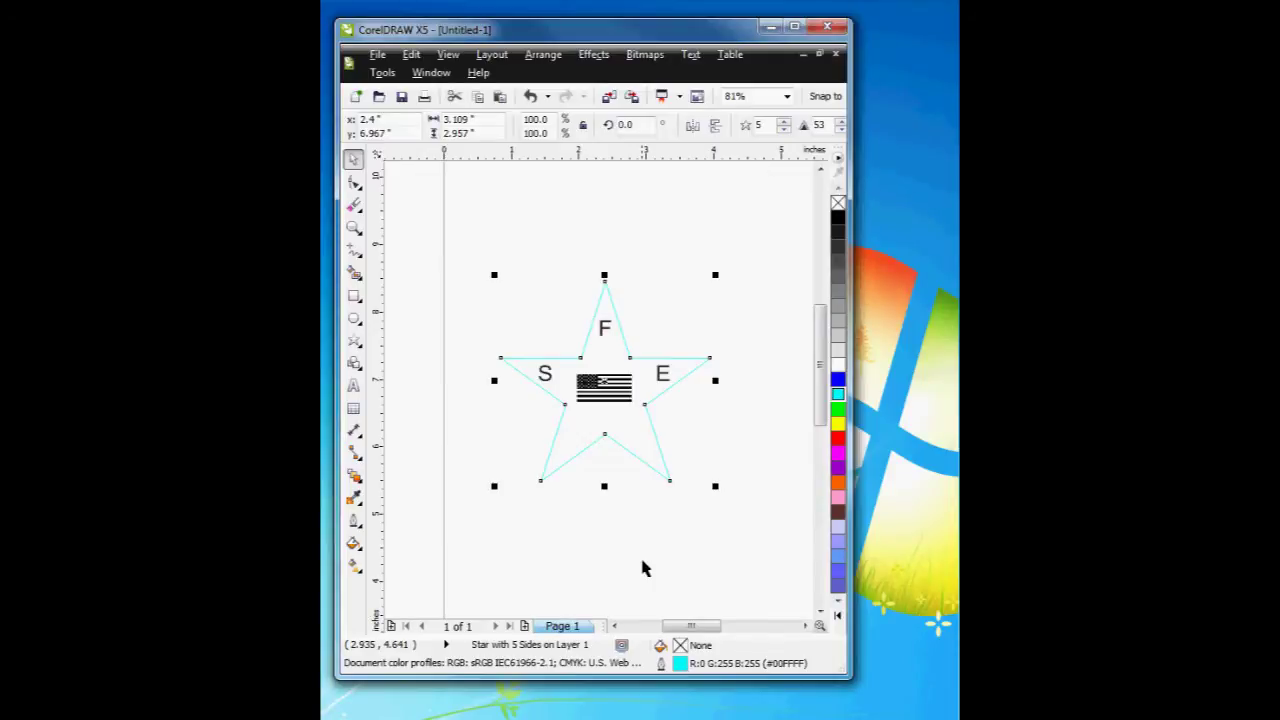
pyautogui.click(643, 568)
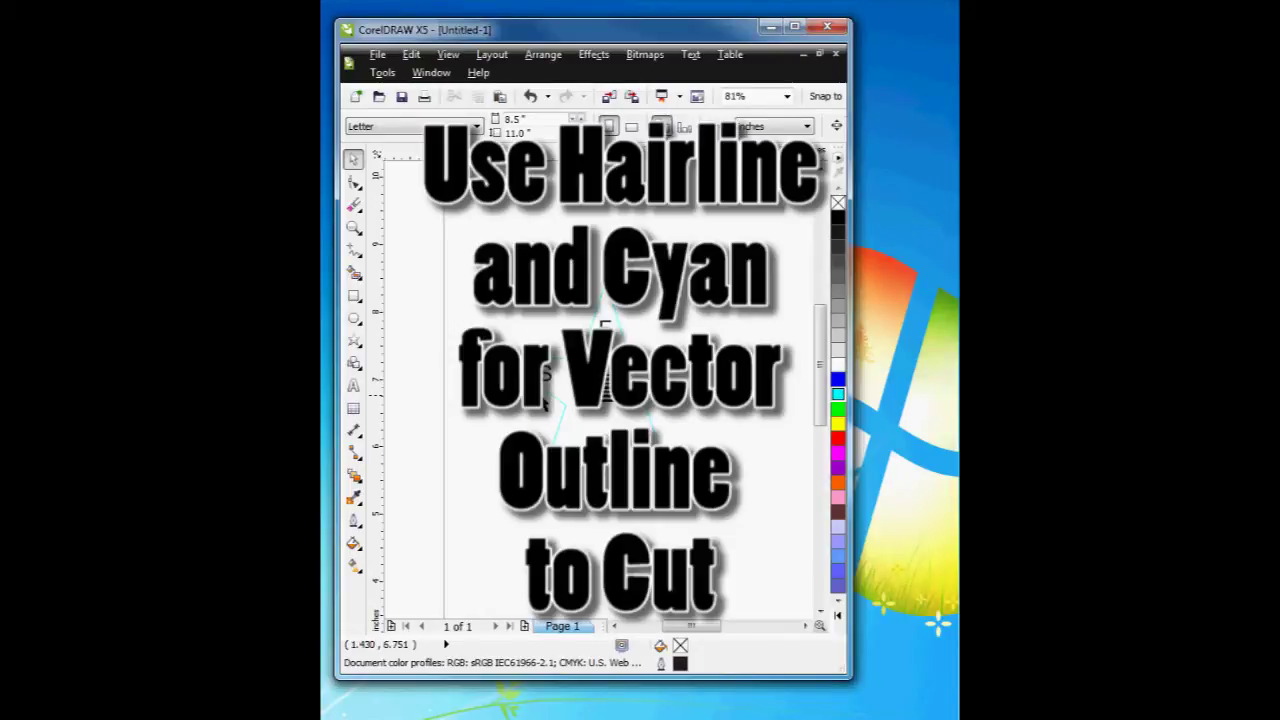
# Step: Print the current document through the Full Spectrum Engineering Driver to bring the design into RetinaRaster
pyautogui.click(377, 55)
pyautogui.press('Escape')
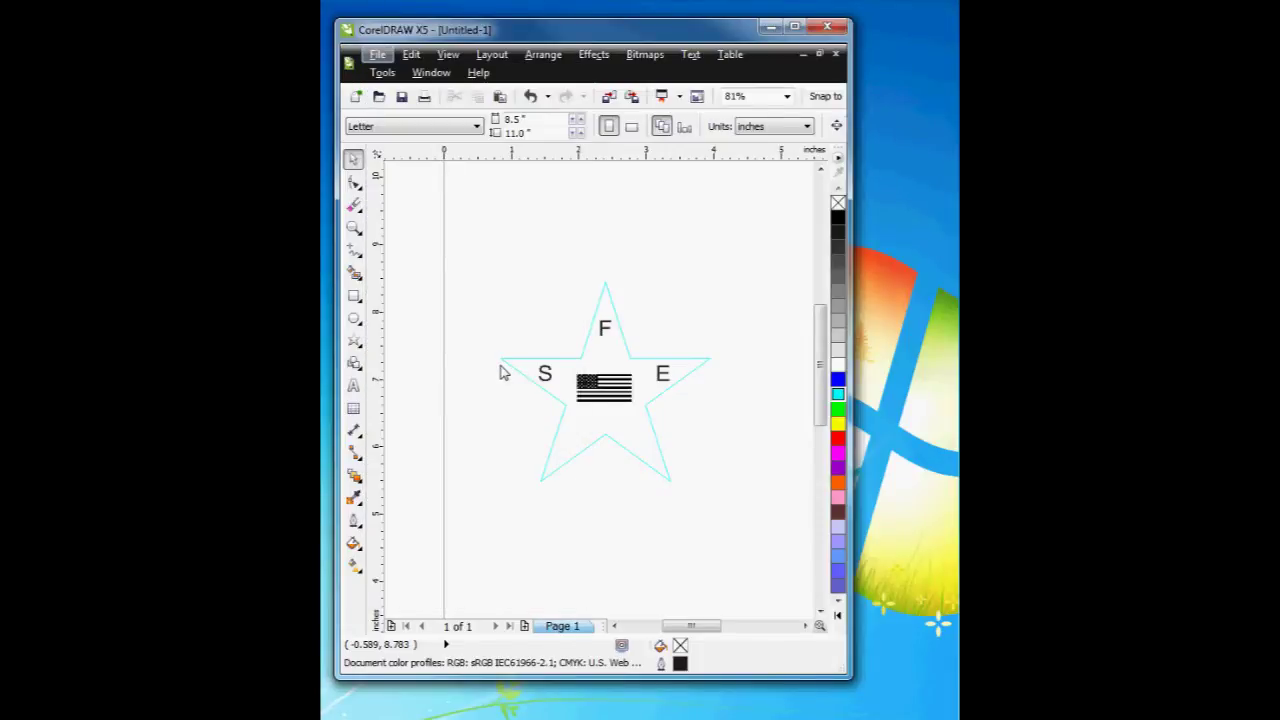
pyautogui.hotkey('ctrl', 'p')
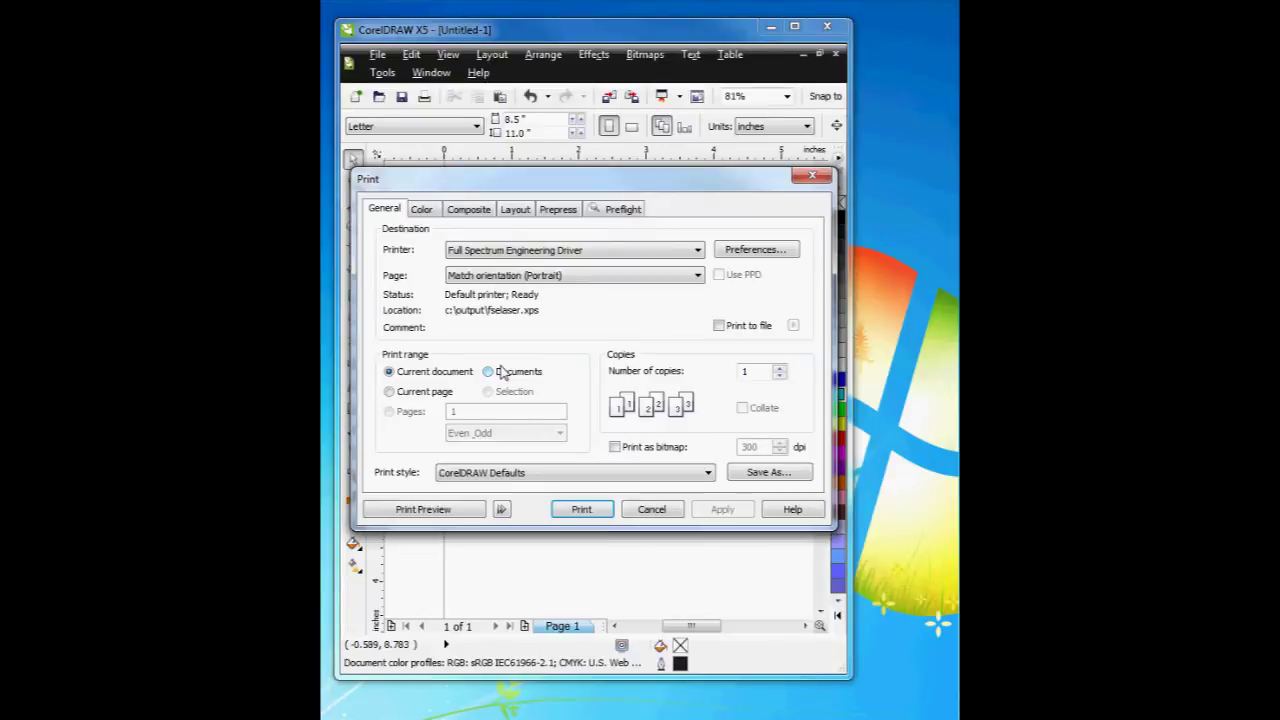
pyautogui.click(655, 512)
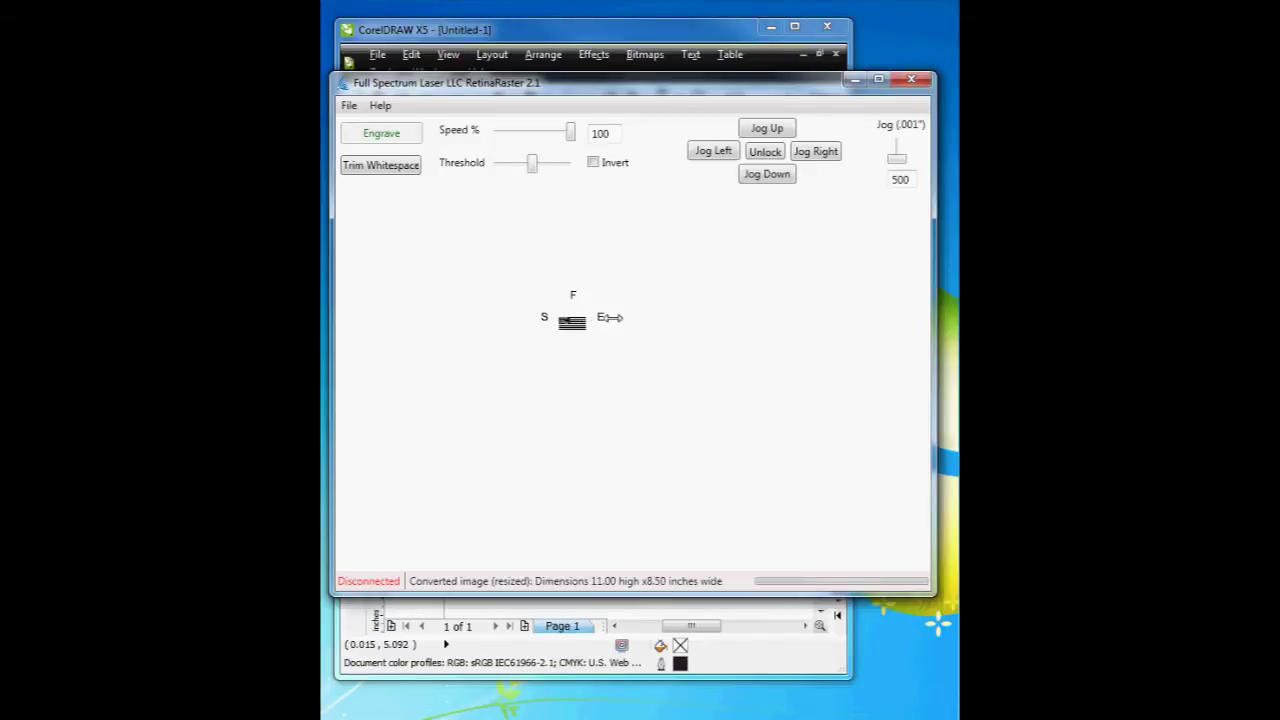
# Step: Raise the threshold almost to its maximum to include the star outline, and trim the whitespace around the star
pyautogui.click(531, 164)
pyautogui.moveTo(531, 164); pyautogui.dragTo(567, 165)
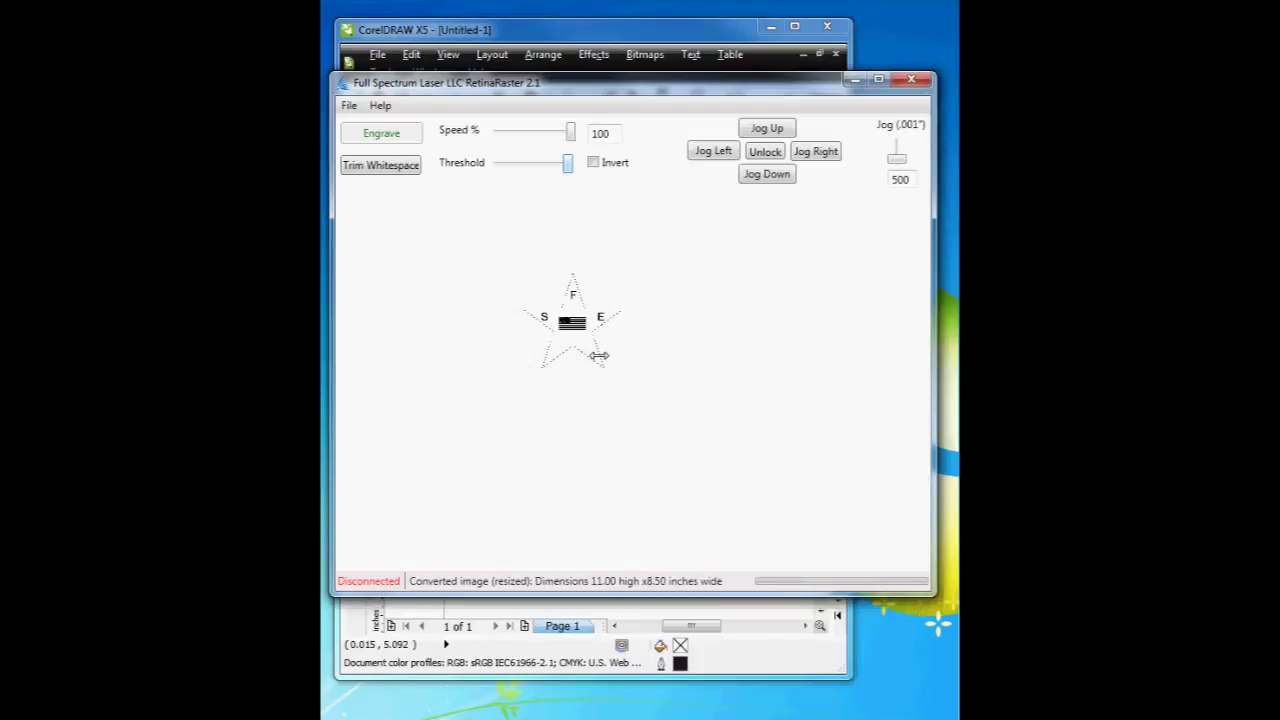
pyautogui.click(388, 166)
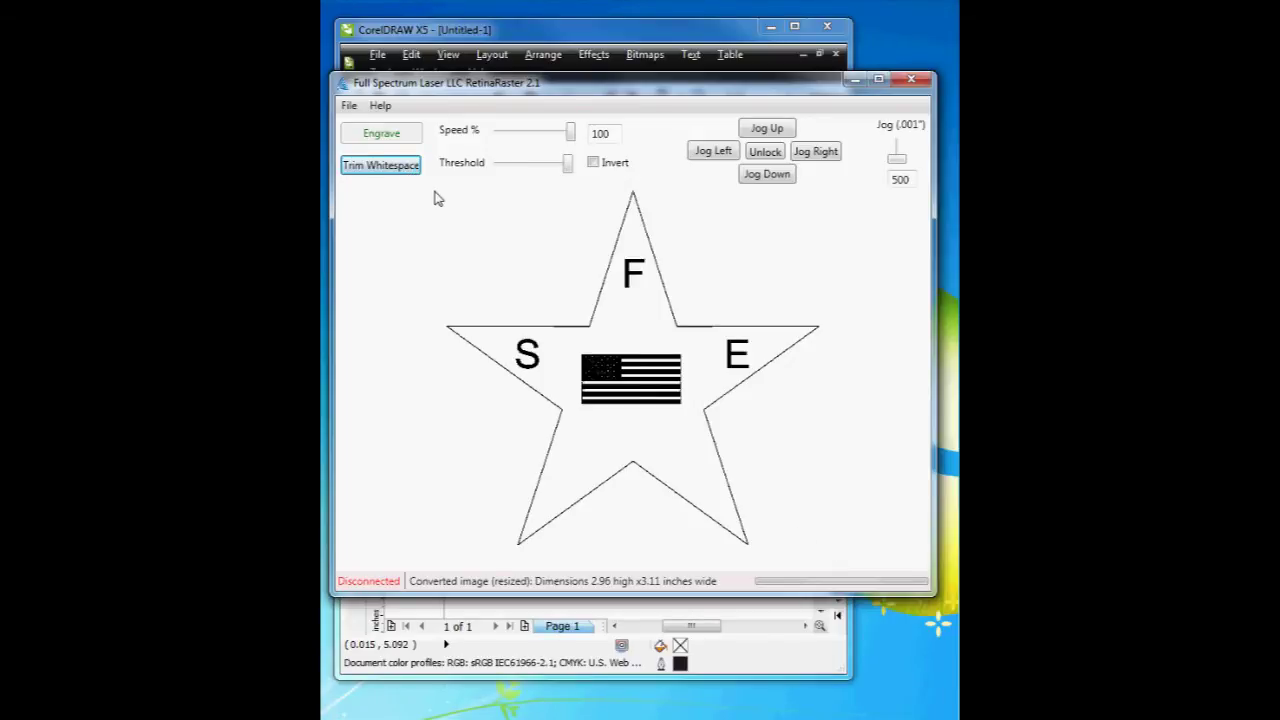
# Step: Lower the threshold slightly to drop the star outline, and trim the whitespace around the letters and flag
pyautogui.click(567, 173)
pyautogui.moveTo(568, 175); pyautogui.dragTo(563, 175)
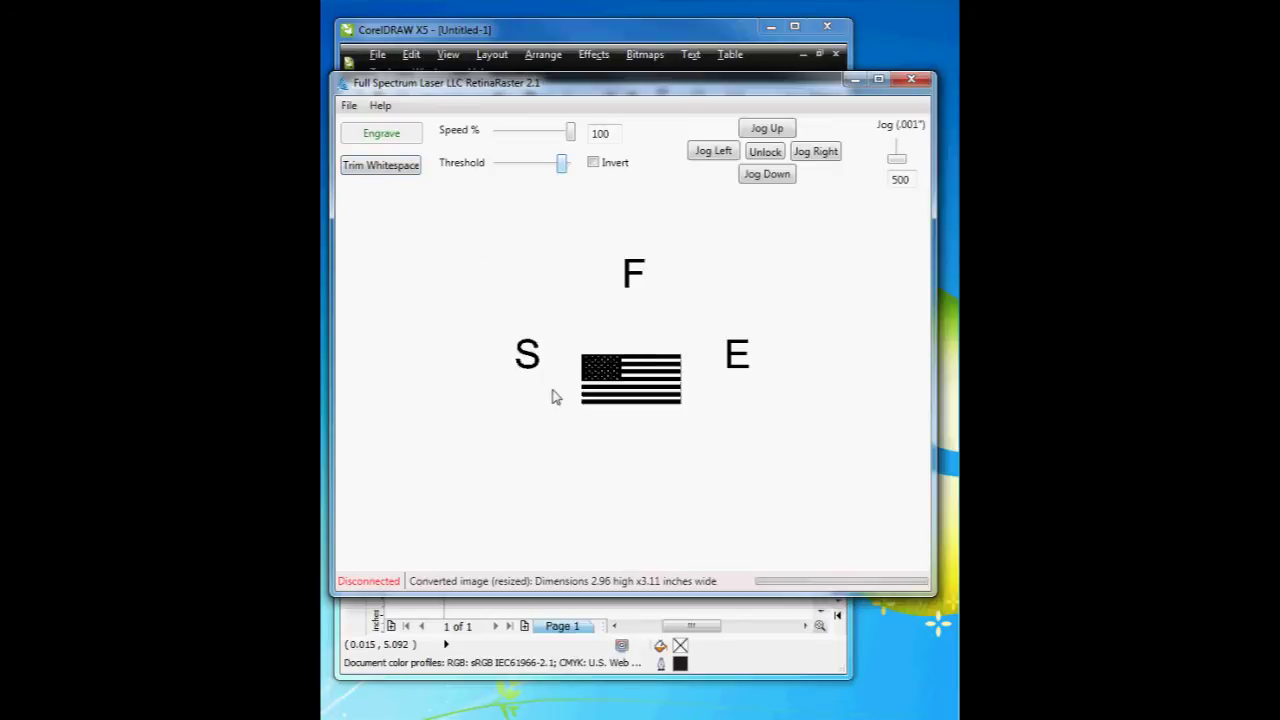
pyautogui.click(406, 177)
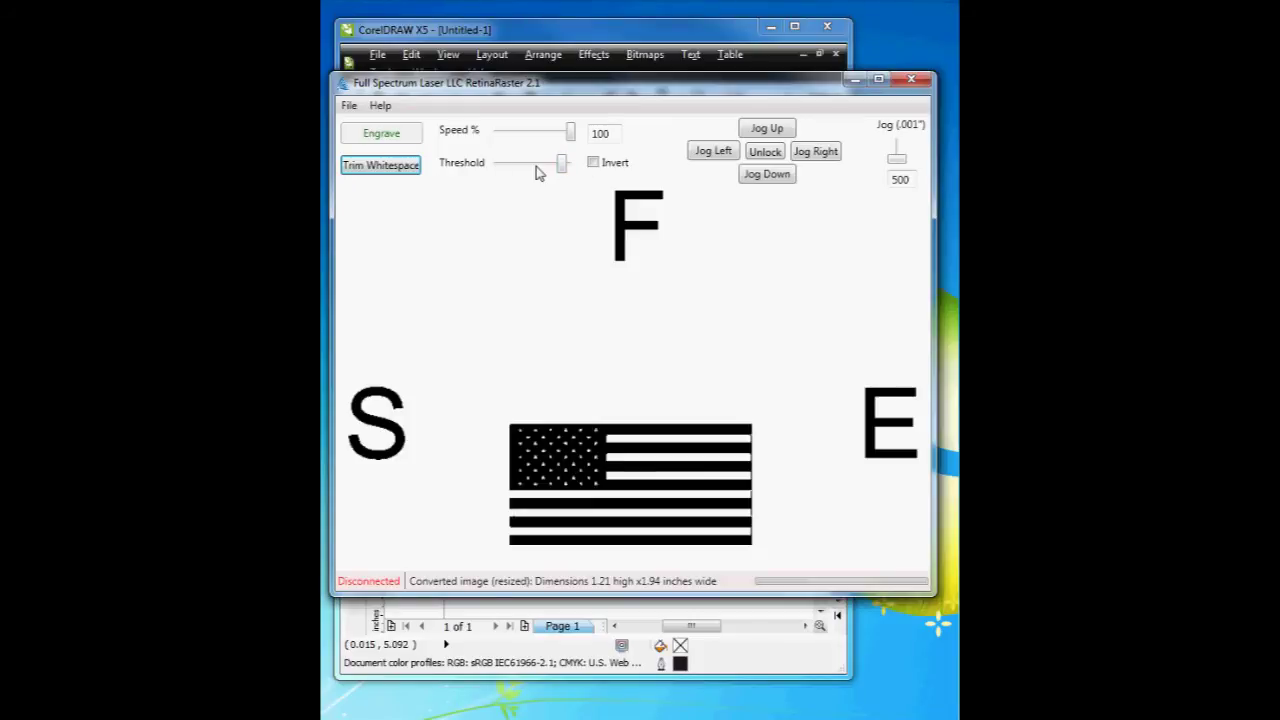
# Step: Close RetinaRaster and print the CorelDRAW document again with the Full Spectrum Engineering Driver to load it in RetinaVector
pyautogui.click(910, 80)
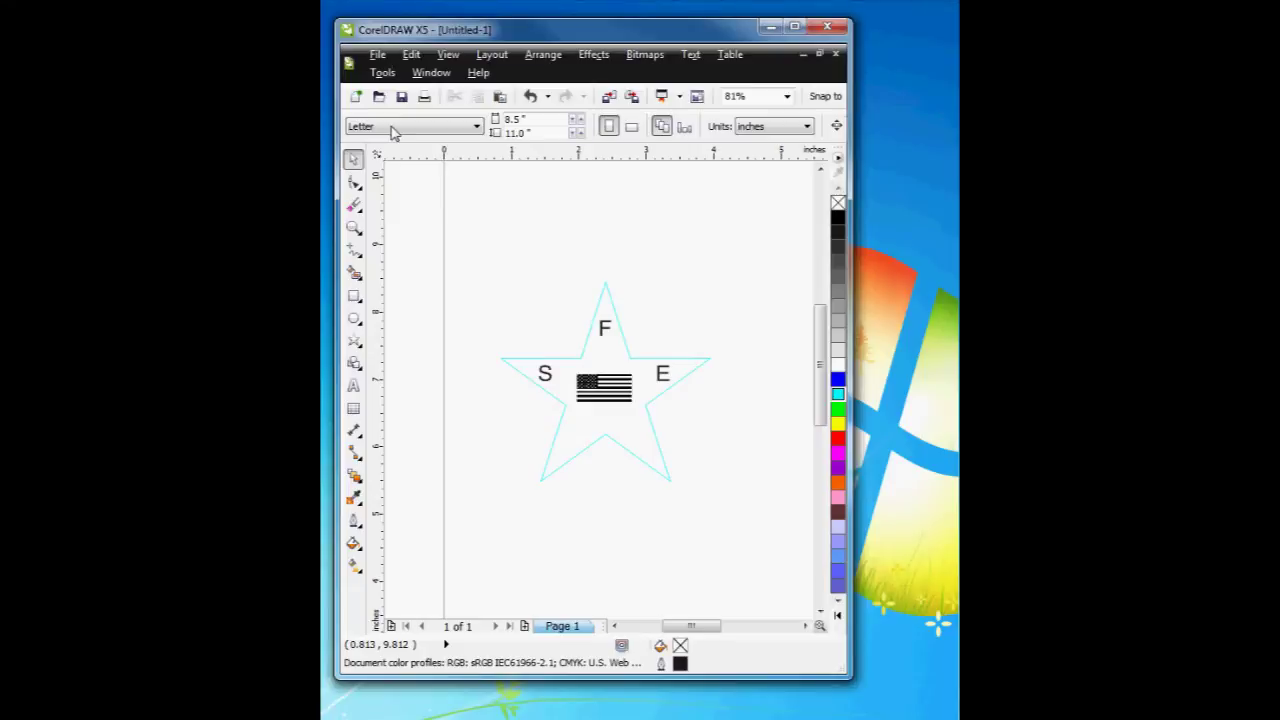
pyautogui.click(378, 54)
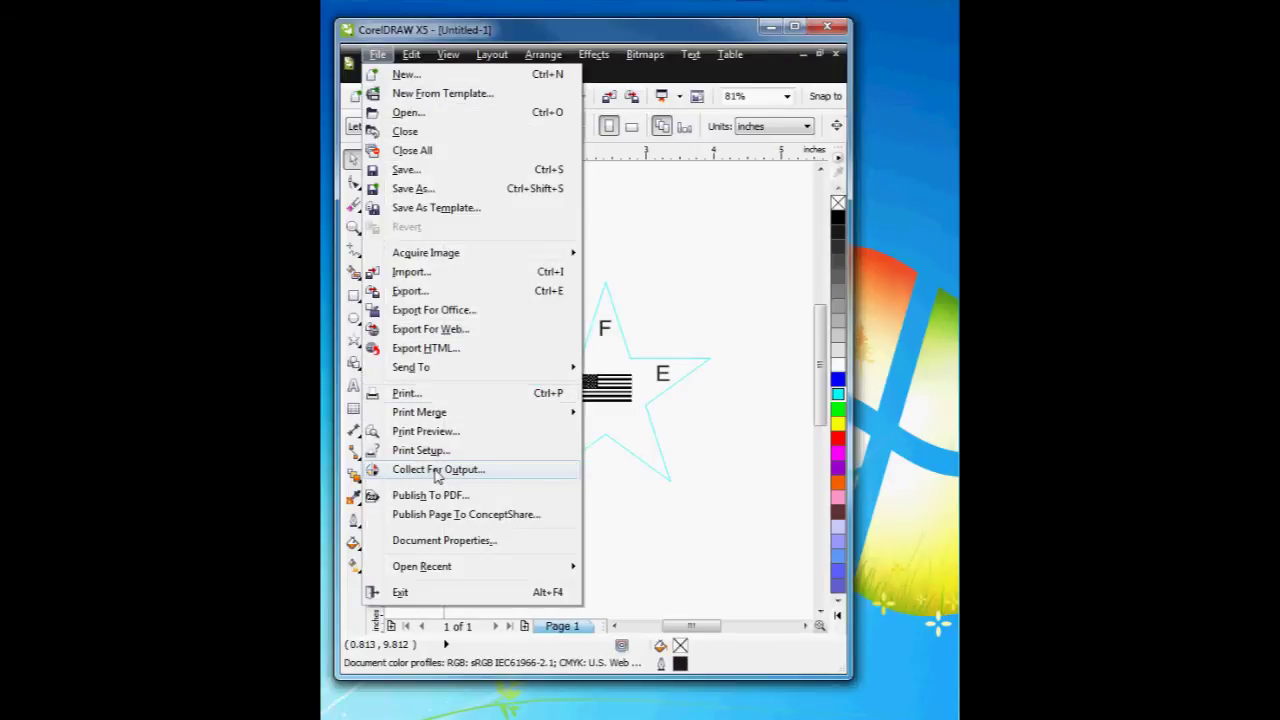
pyautogui.click(443, 400)
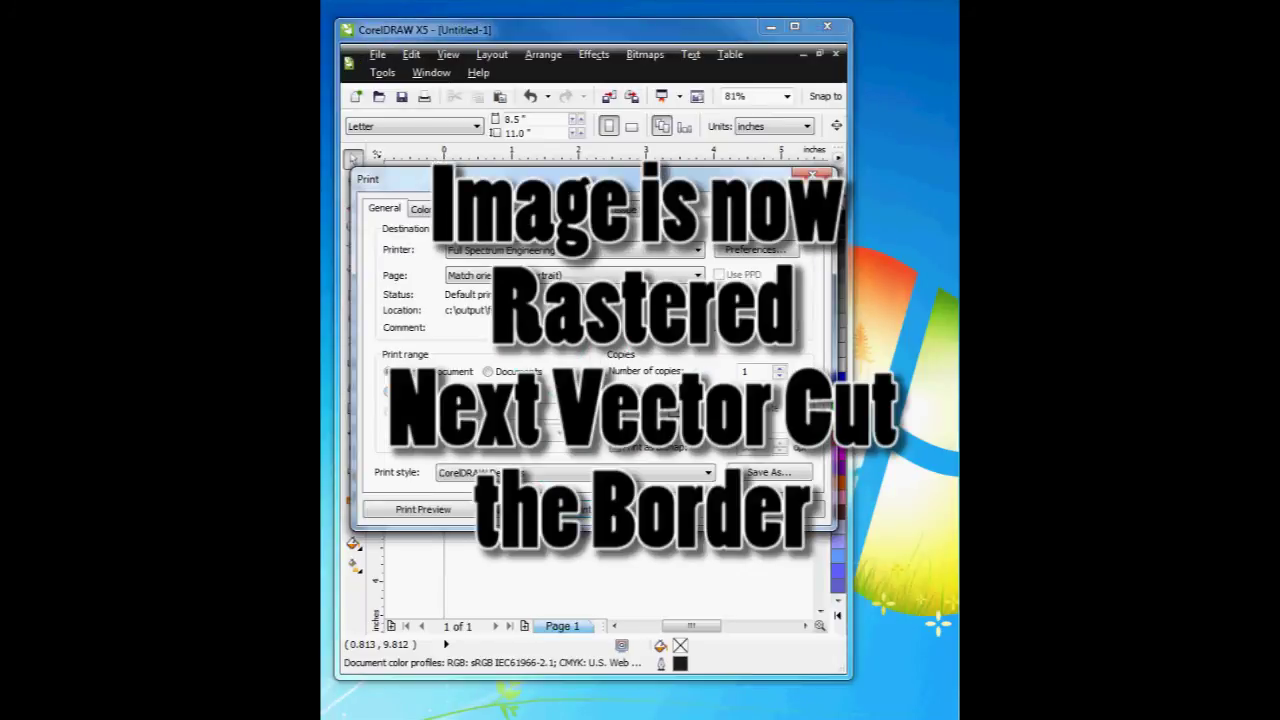
pyautogui.press('Return')
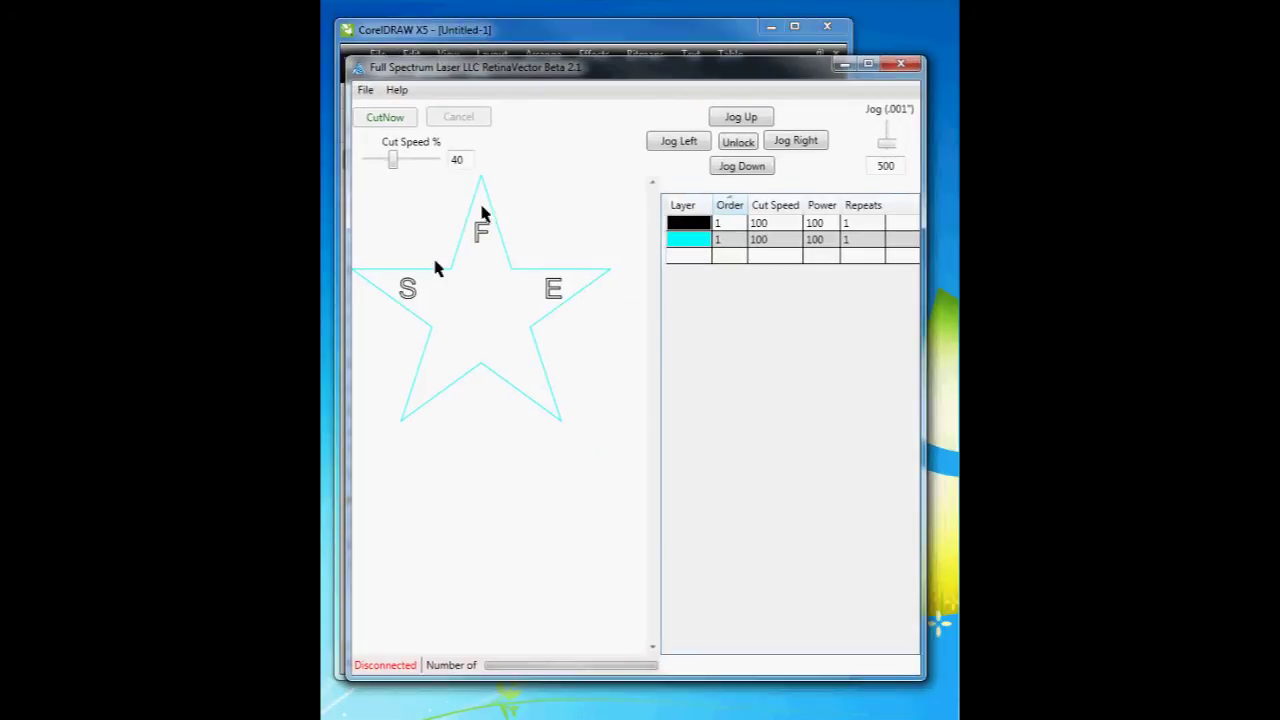
# Step: Set the black layer's repeats to 0 to exclude the letters from the vector cut
pyautogui.moveTo(530, 71); pyautogui.dragTo(610, 73)
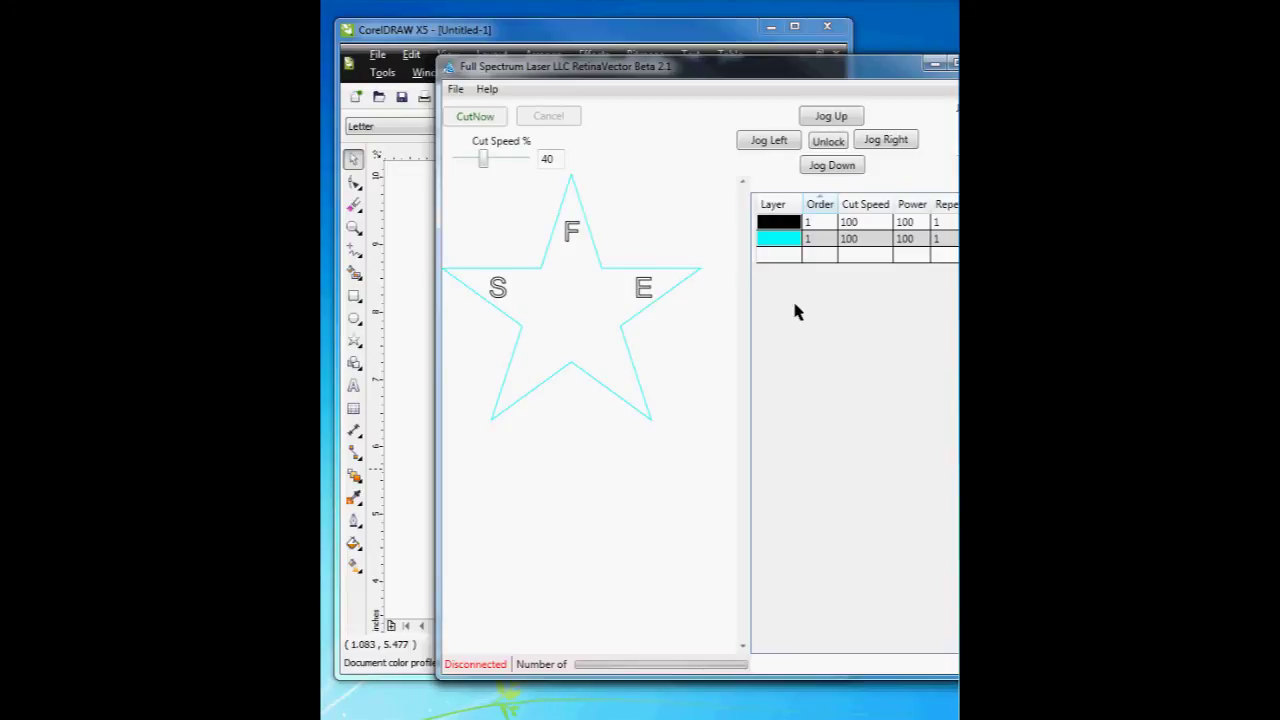
pyautogui.click(943, 228)
pyautogui.write('0')
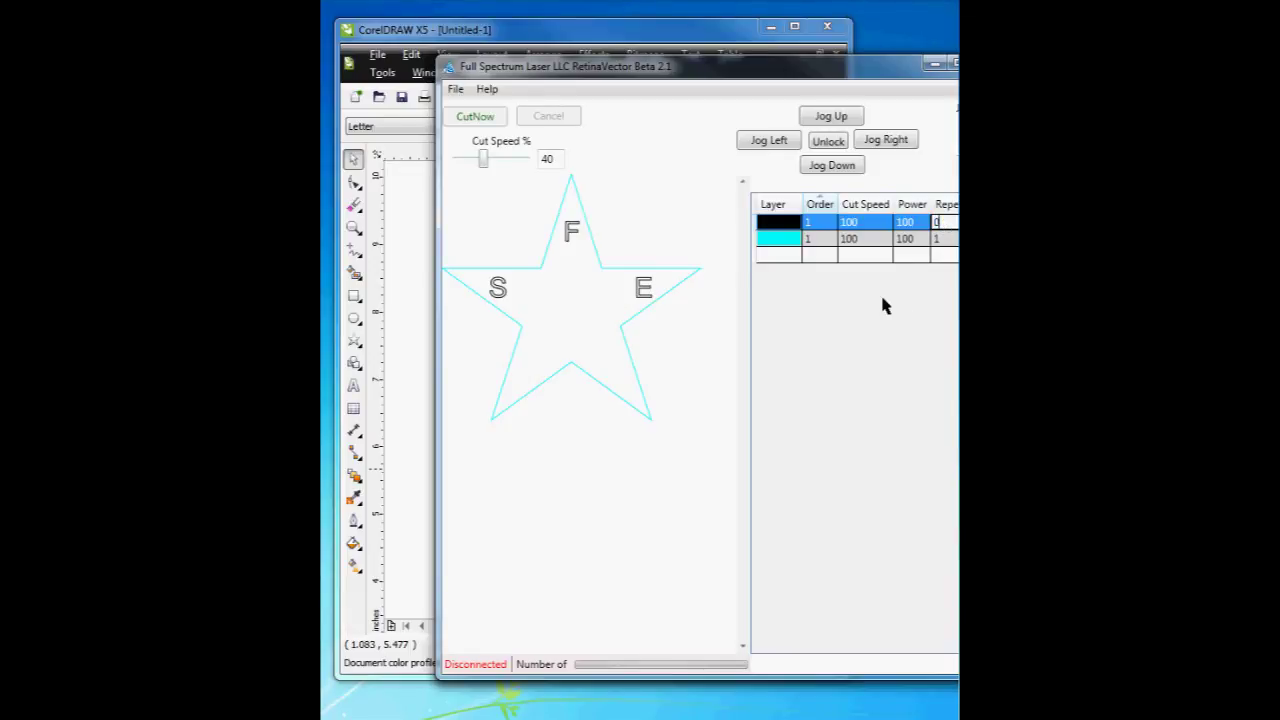